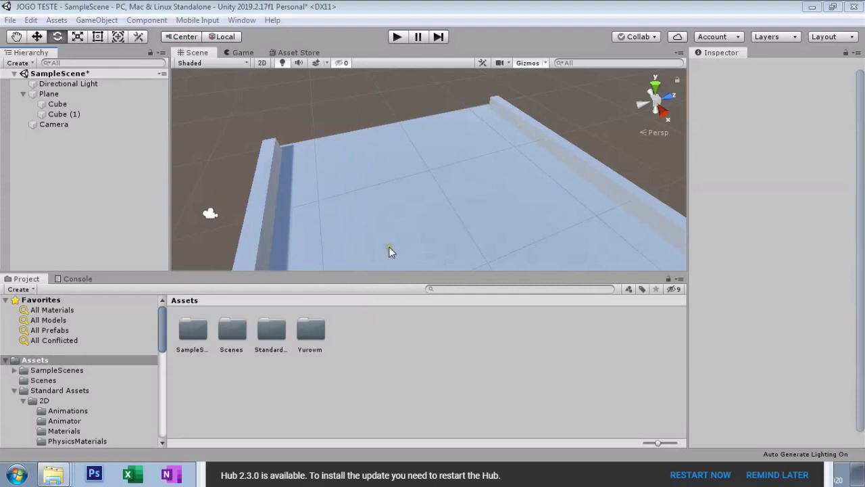
Dismiss the Unity Hub update notice with Remind Later.
{"action": "left_click", "coordinate": [65, 160]}
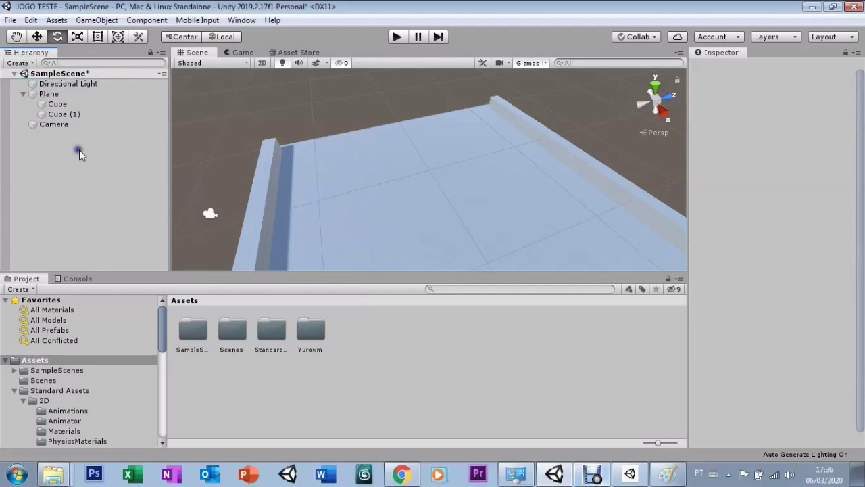
Create a new 3D Cube from the Hierarchy's context menu.
{"action": "right_click", "coordinate": [78, 150]}
{"action": "mouse_move", "coordinate": [116, 288]}
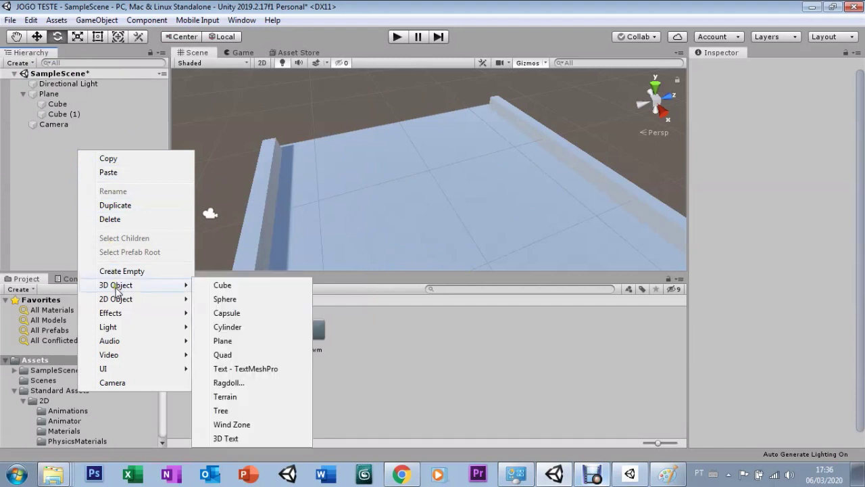
{"action": "left_click", "coordinate": [221, 286]}
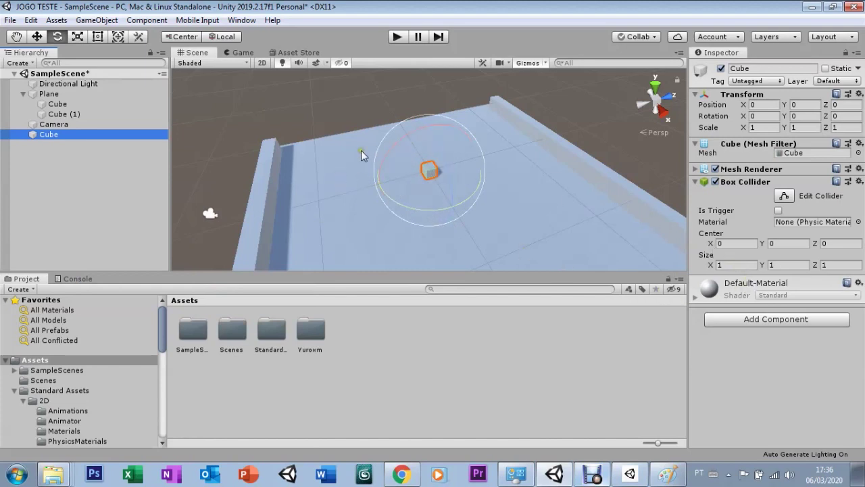
Scale the cube uniformly to 2.0732 and raise it to a height of 2.08.
{"action": "key", "text": "r"}
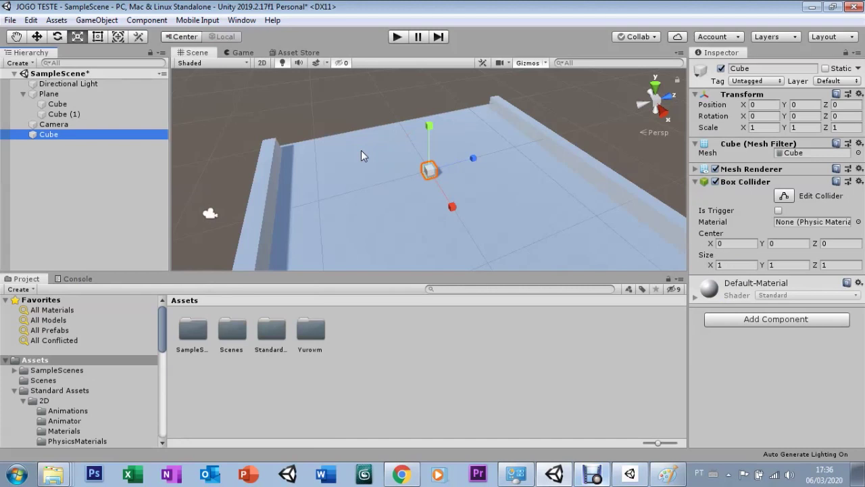
{"action": "left_click_drag", "start_coordinate": [427, 173], "coordinate": [479, 81]}
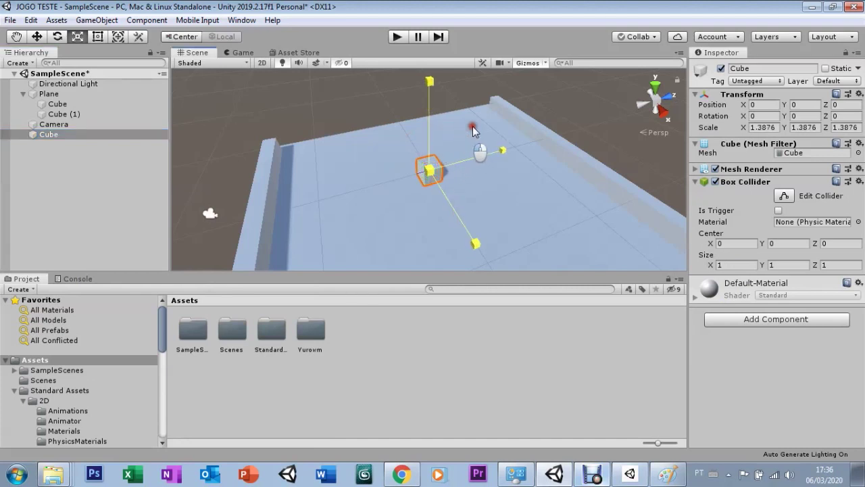
{"action": "key", "text": "w"}
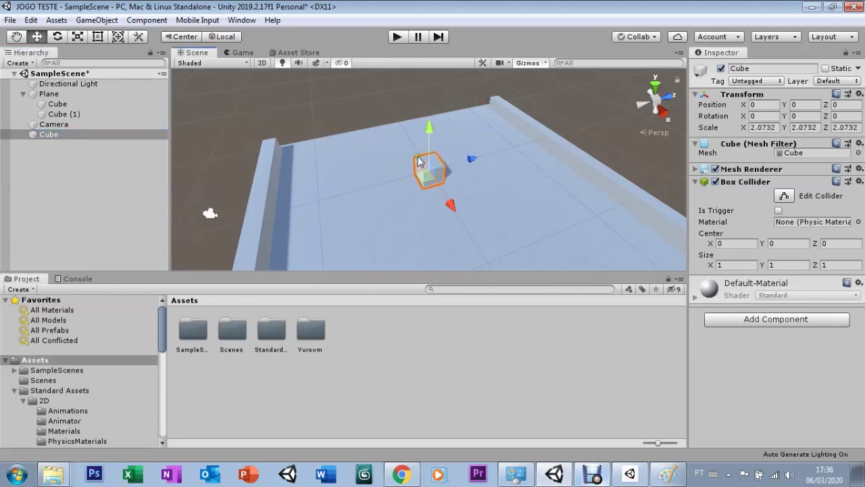
{"action": "left_click_drag", "start_coordinate": [422, 126], "coordinate": [421, 108]}
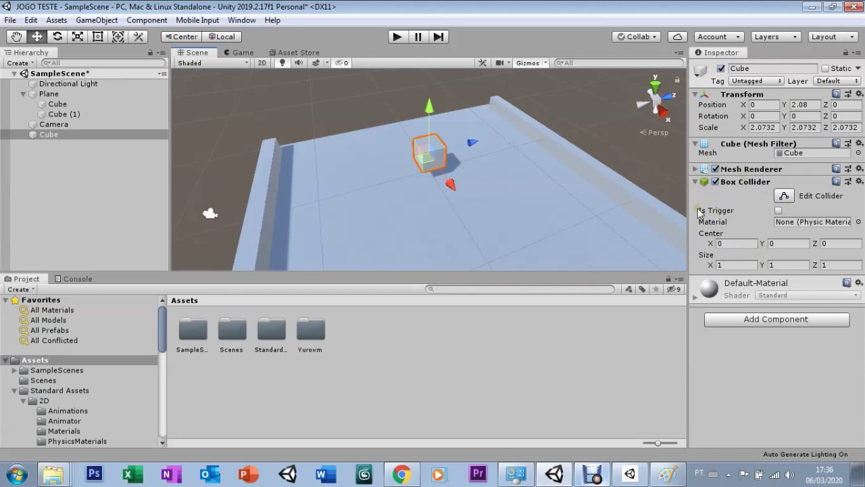
Put the cube's Box Collider into edit mode, framing and orbiting around the cube.
{"action": "left_click", "coordinate": [784, 196]}
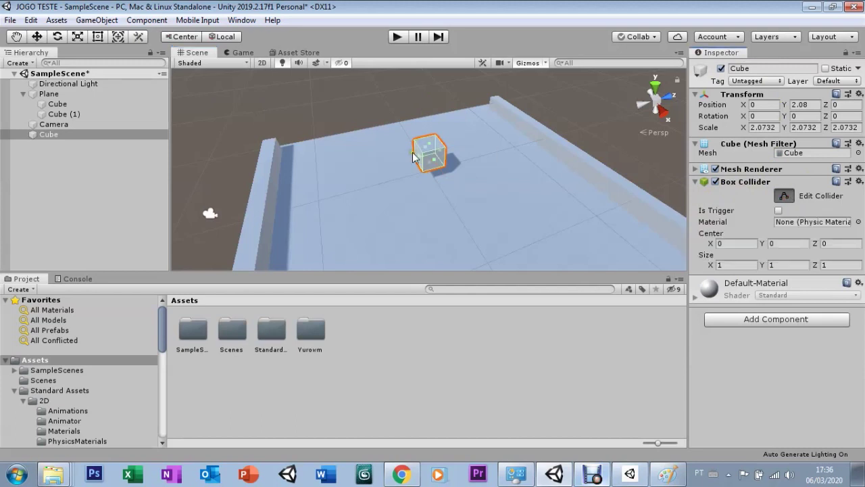
{"action": "double_click", "coordinate": [35, 135]}
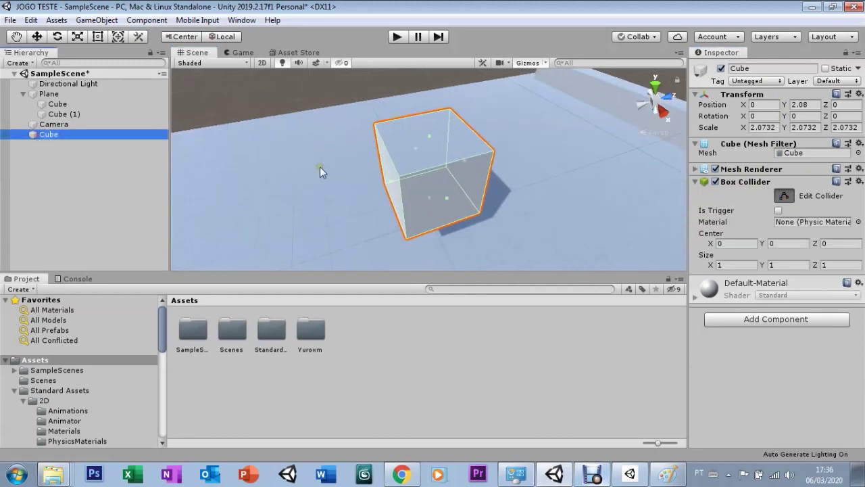
{"action": "left_click_drag", "start_coordinate": [320, 169], "coordinate": [414, 210], "text": "alt"}
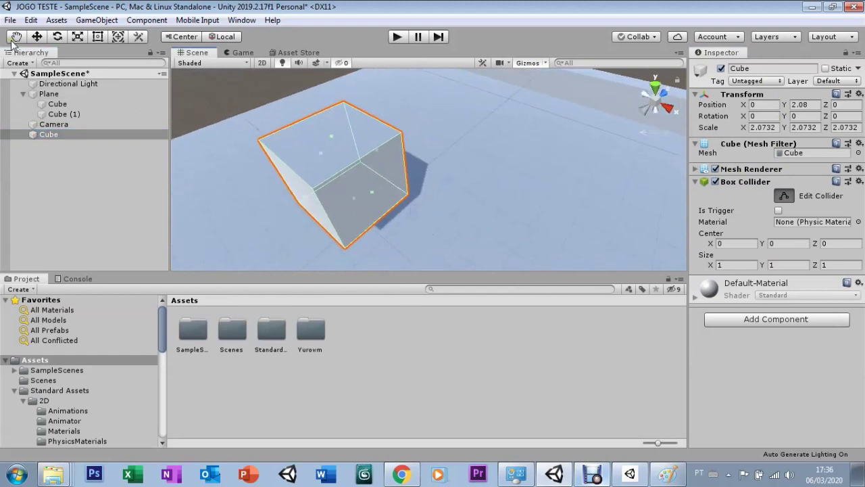
{"action": "left_click_drag", "start_coordinate": [361, 187], "coordinate": [387, 119], "text": "alt"}
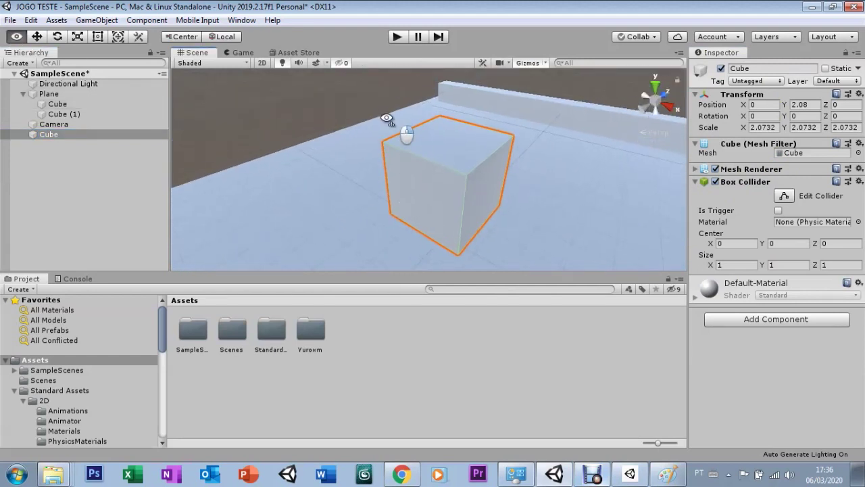
{"action": "left_click", "coordinate": [784, 195]}
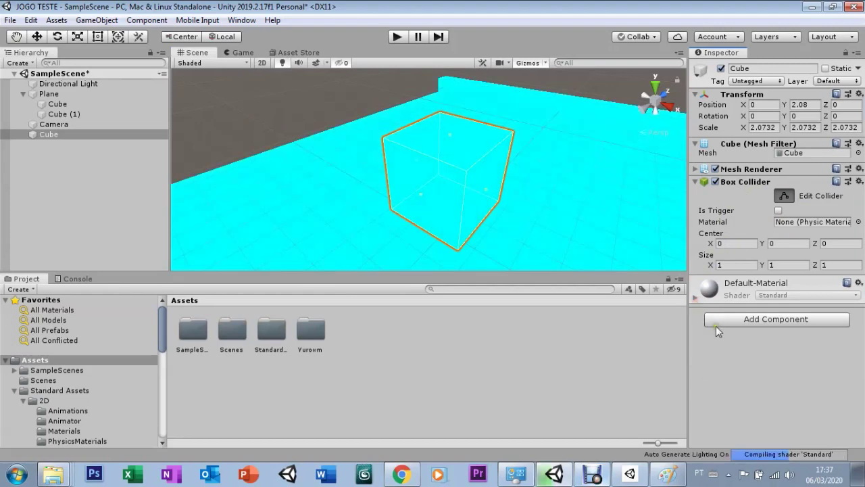
{"action": "left_click", "coordinate": [695, 299]}
{"action": "left_click", "coordinate": [695, 299]}
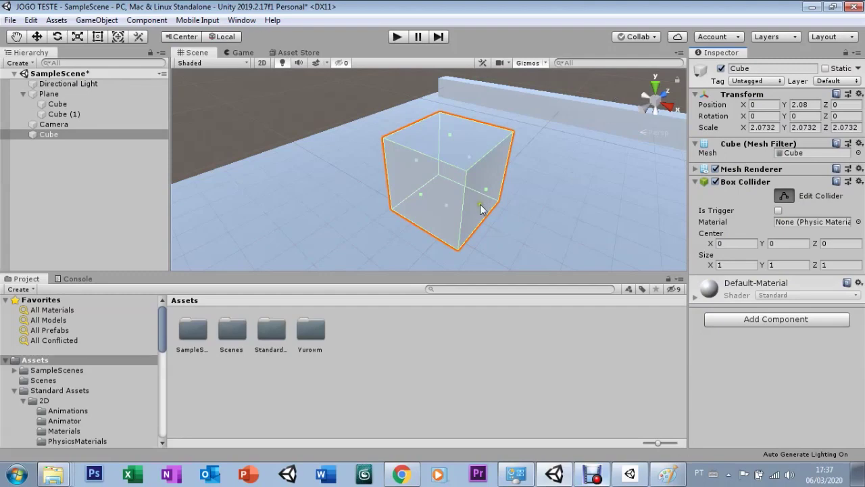
Move the cube higher toward the far wall, to position 4.62, 5.21, 0.
{"action": "scroll", "coordinate": [478, 210], "scroll_direction": "down", "scroll_amount": 5}
{"action": "scroll", "coordinate": [477, 206], "scroll_direction": "down", "scroll_amount": 2}
{"action": "scroll", "coordinate": [478, 206], "scroll_direction": "down", "scroll_amount": 2}
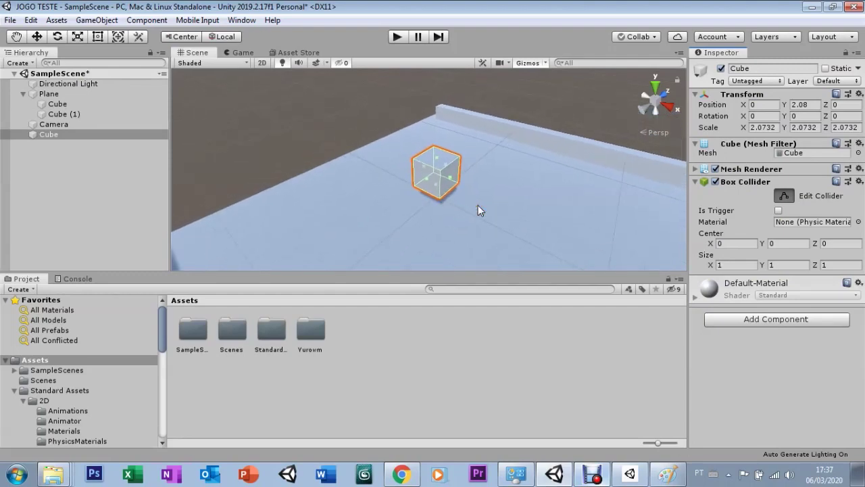
{"action": "scroll", "coordinate": [478, 206], "scroll_direction": "down", "scroll_amount": 2}
{"action": "right_click_drag", "start_coordinate": [533, 237], "coordinate": [493, 223]}
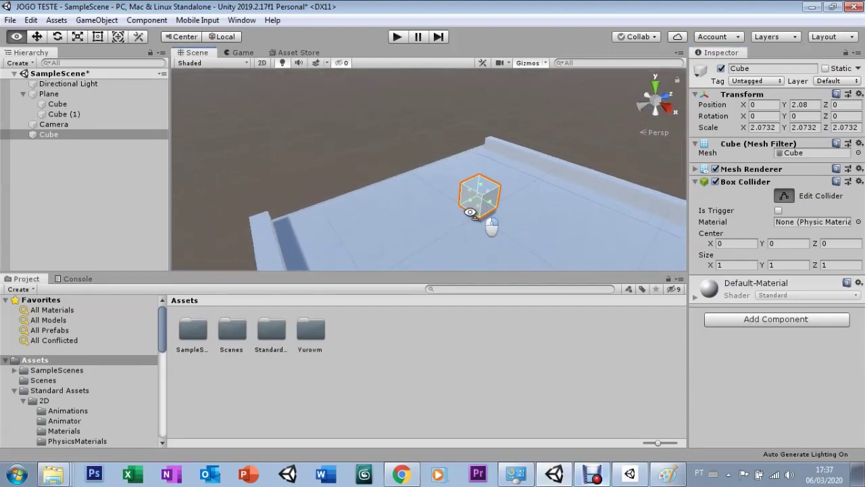
{"action": "key", "text": "q"}
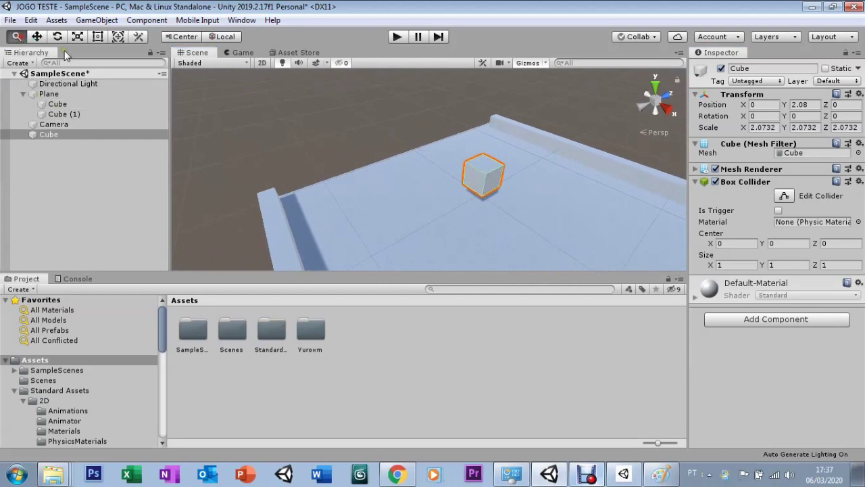
{"action": "key", "text": "w"}
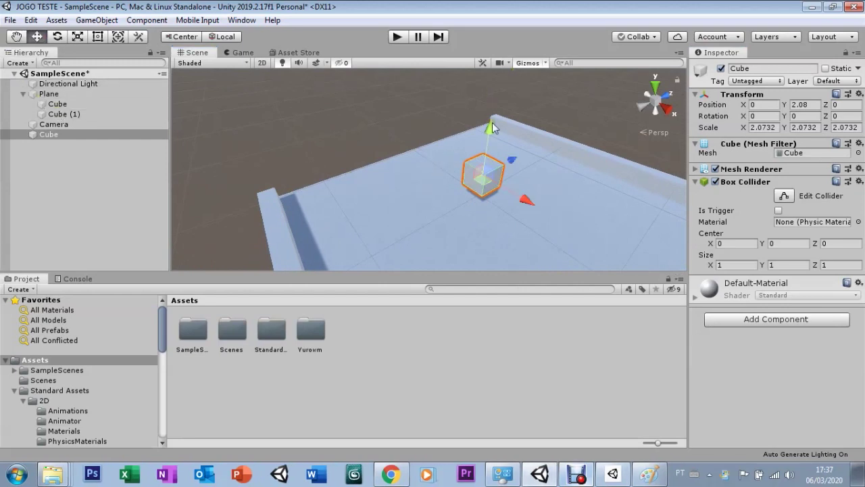
{"action": "left_click_drag", "start_coordinate": [490, 133], "coordinate": [486, 98]}
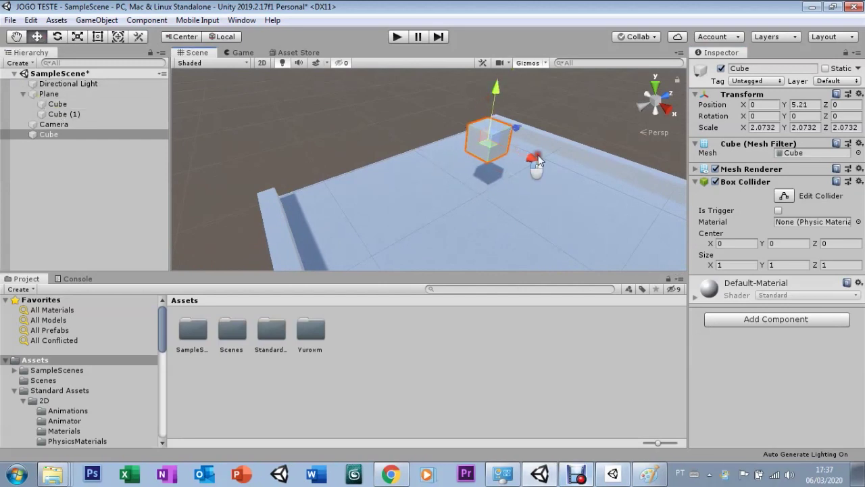
{"action": "left_click_drag", "start_coordinate": [538, 155], "coordinate": [550, 164]}
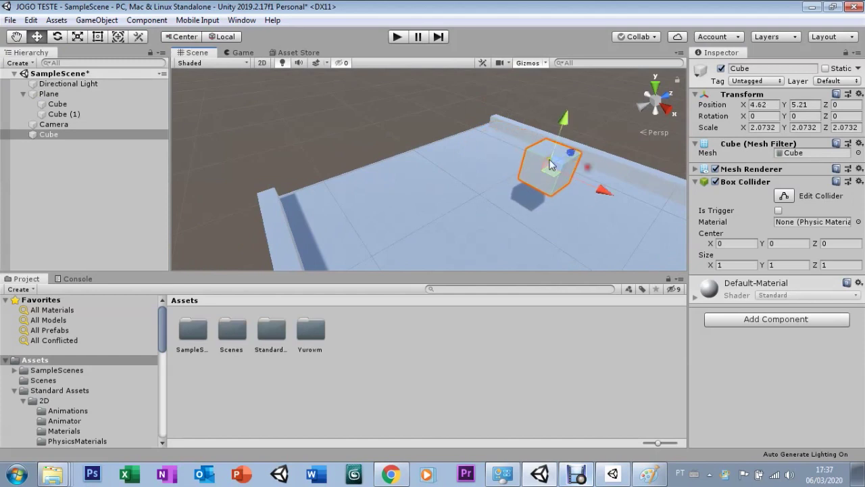
{"action": "double_click", "coordinate": [36, 124]}
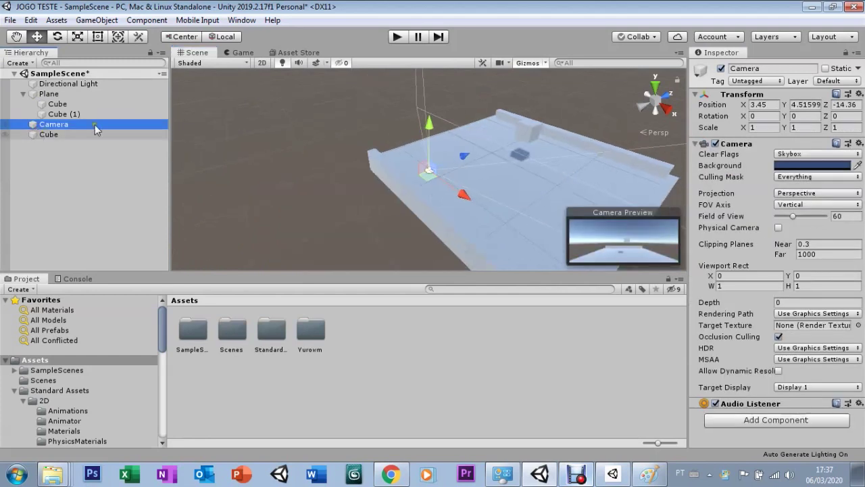
Shift the camera to X 6.04, Z -12.36 and run the scene in Play mode.
{"action": "mouse_move", "coordinate": [464, 195]}
{"action": "left_mouse_down"}
{"action": "mouse_move", "coordinate": [478, 211]}
{"action": "mouse_move", "coordinate": [482, 169]}
{"action": "mouse_move", "coordinate": [511, 145]}
{"action": "mouse_move", "coordinate": [499, 153]}
{"action": "left_mouse_up"}
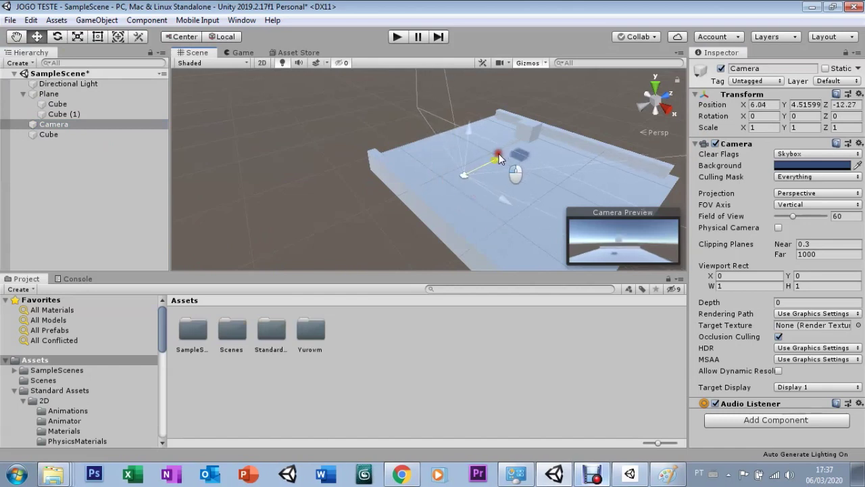
{"action": "left_click", "coordinate": [398, 38]}
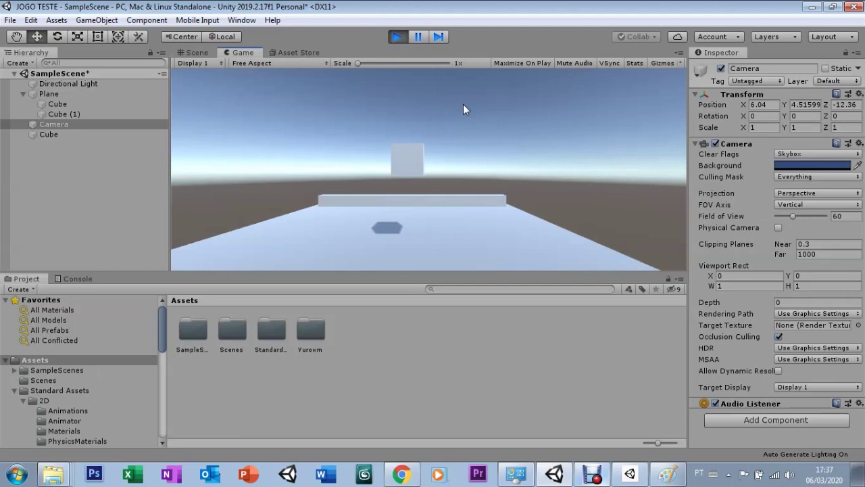
{"action": "left_click", "coordinate": [397, 38]}
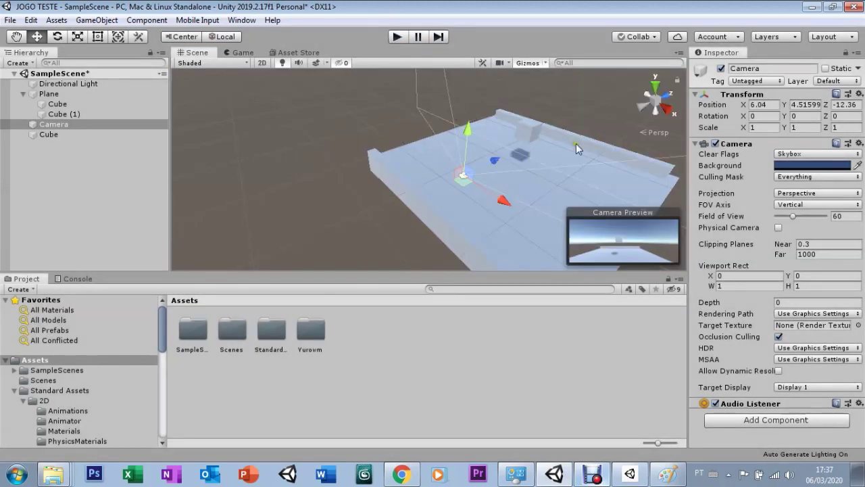
Add a gravity-enabled Rigidbody of mass 1 to the Cube and play the scene.
{"action": "left_click", "coordinate": [34, 136]}
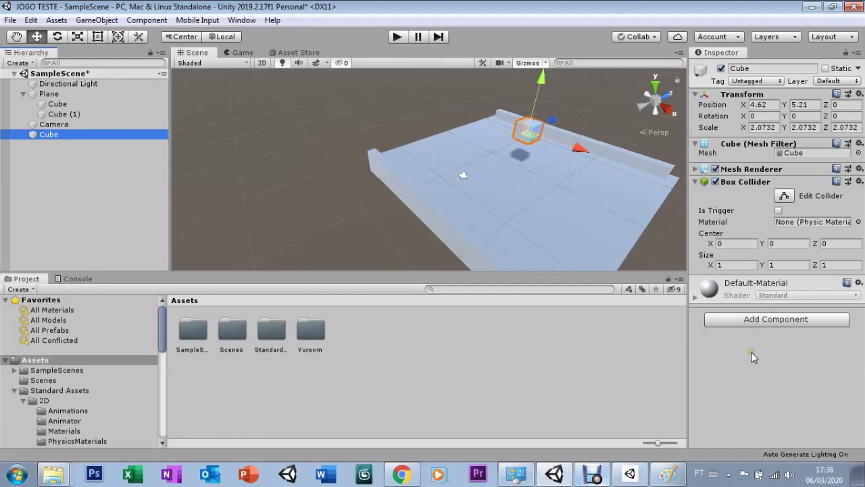
{"action": "left_click", "coordinate": [767, 322]}
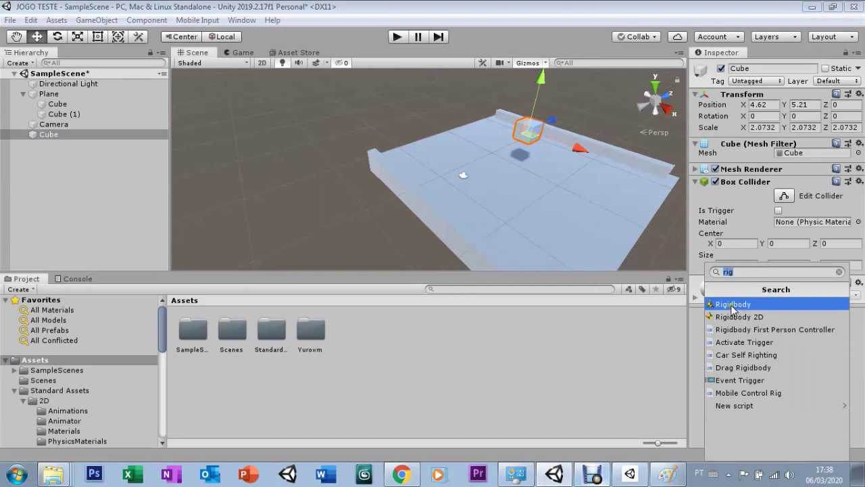
{"action": "left_click", "coordinate": [732, 305]}
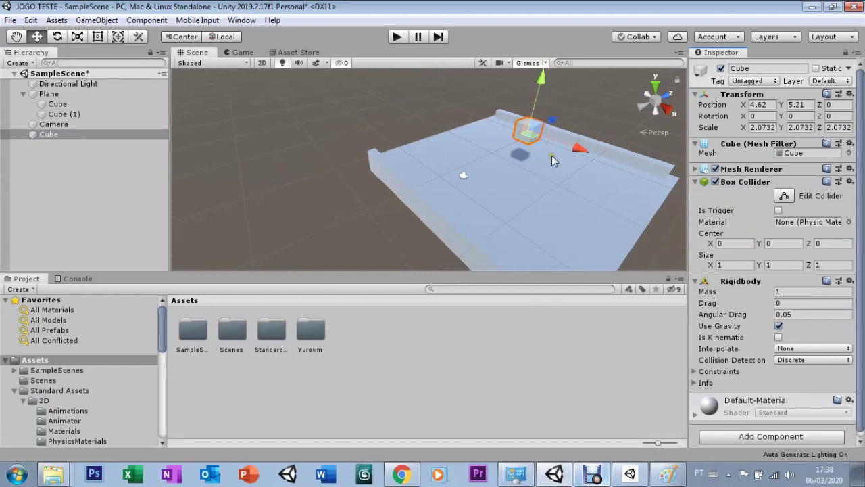
{"action": "left_click", "coordinate": [396, 37]}
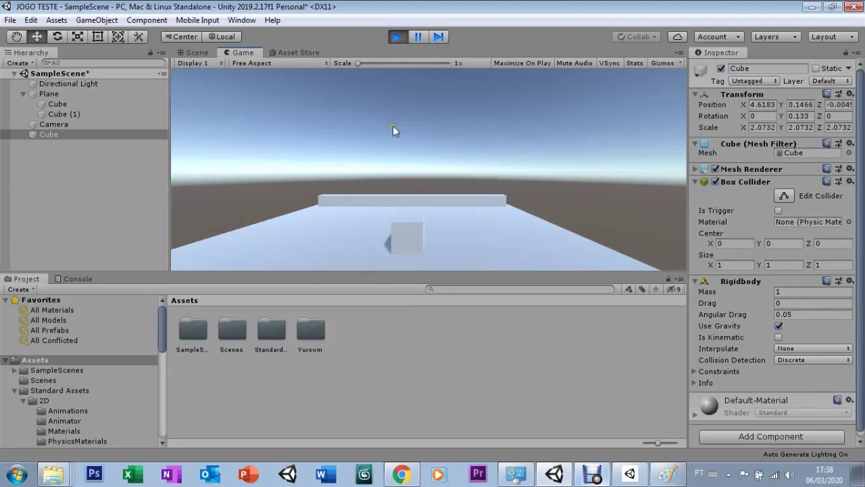
{"action": "left_click", "coordinate": [396, 37]}
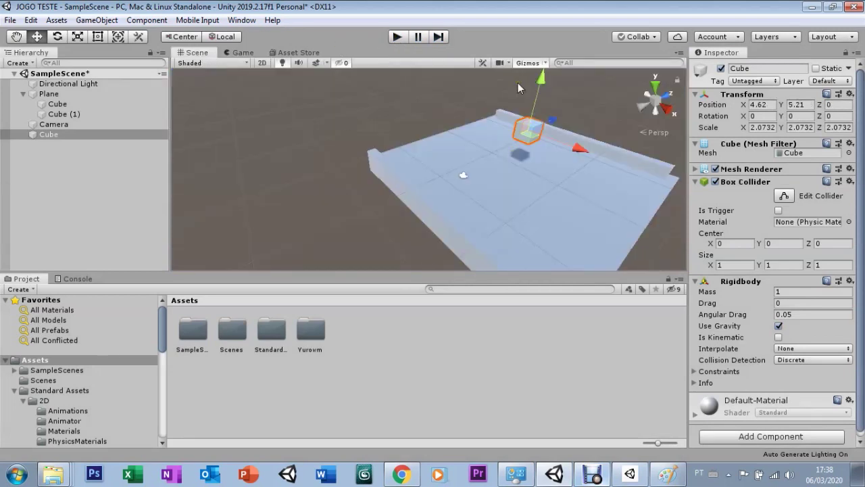
Duplicate the Cube, raise the copy to Y 8.8 and tilt it to roughly 32.4, -29.3, 25.9.
{"action": "left_click", "coordinate": [34, 137]}
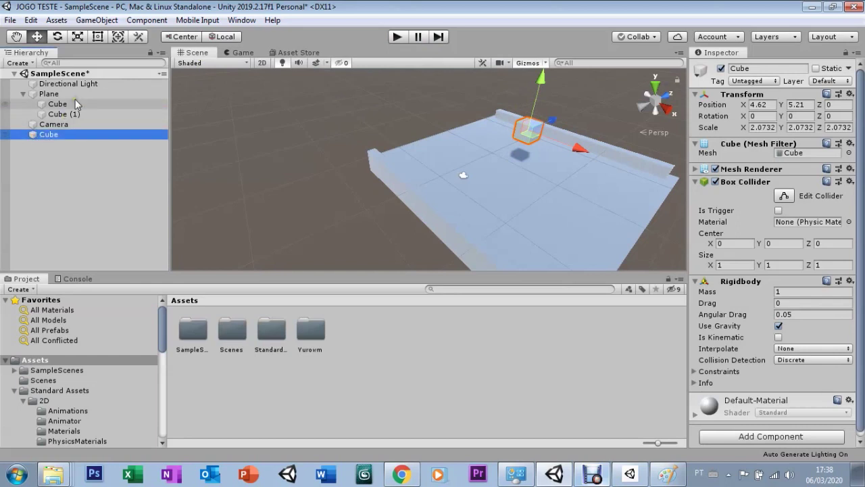
{"action": "key", "text": "ctrl+d"}
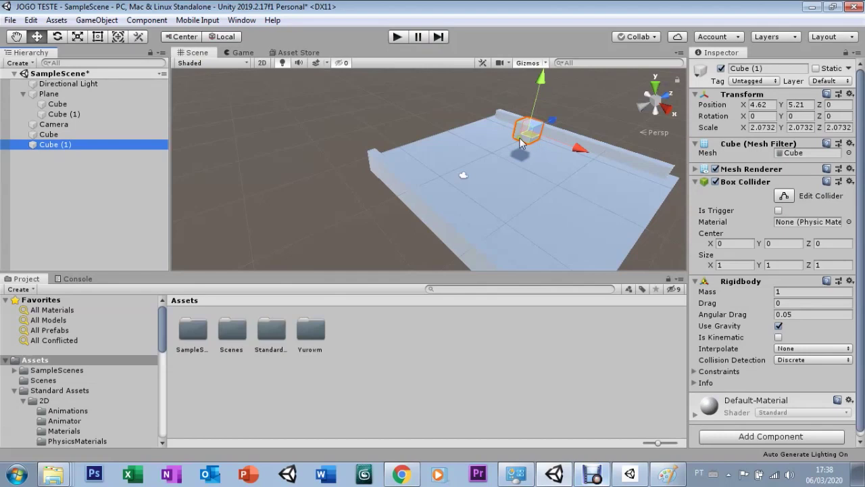
{"action": "mouse_move", "coordinate": [535, 103]}
{"action": "left_mouse_down"}
{"action": "mouse_move", "coordinate": [543, 81]}
{"action": "mouse_move", "coordinate": [584, 80]}
{"action": "left_mouse_up"}
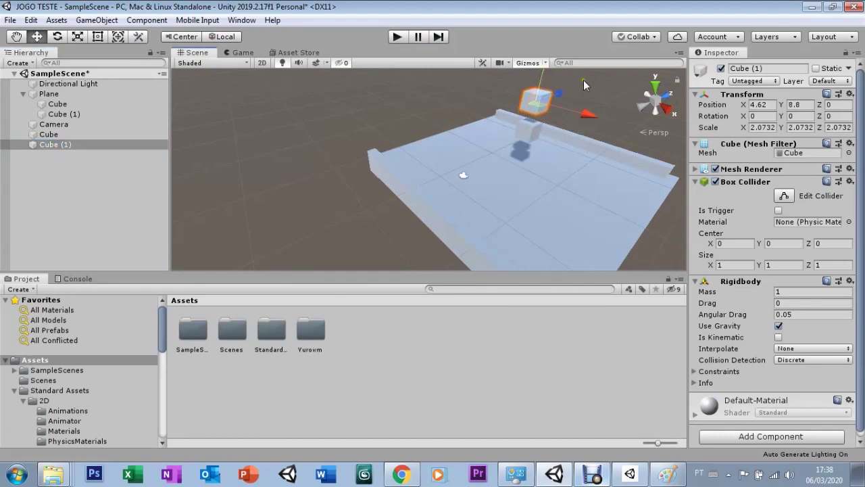
{"action": "key", "text": "e"}
{"action": "mouse_move", "coordinate": [586, 95]}
{"action": "left_mouse_down"}
{"action": "mouse_move", "coordinate": [521, 47]}
{"action": "mouse_move", "coordinate": [544, 89]}
{"action": "mouse_move", "coordinate": [557, 95]}
{"action": "left_mouse_up"}
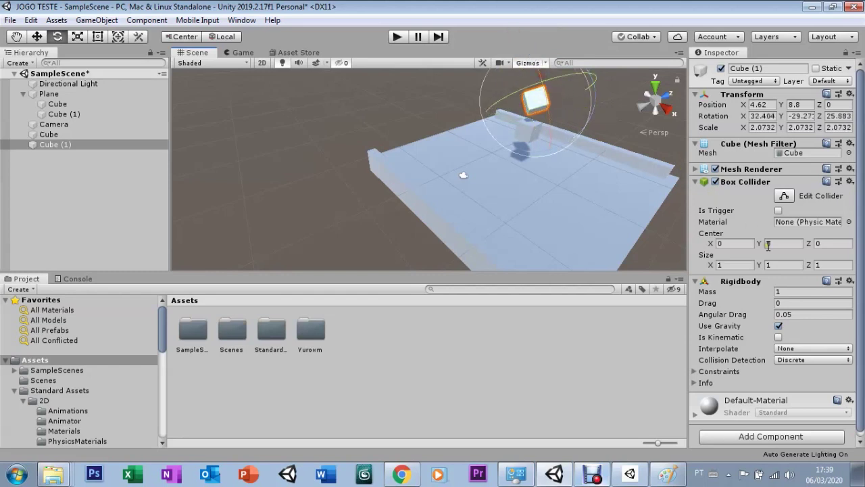
Set Cube (1)'s Rigidbody mass to 5, drag to 3 and angular drag to 0.09.
{"action": "left_click", "coordinate": [778, 291]}
{"action": "type", "text": "5"}
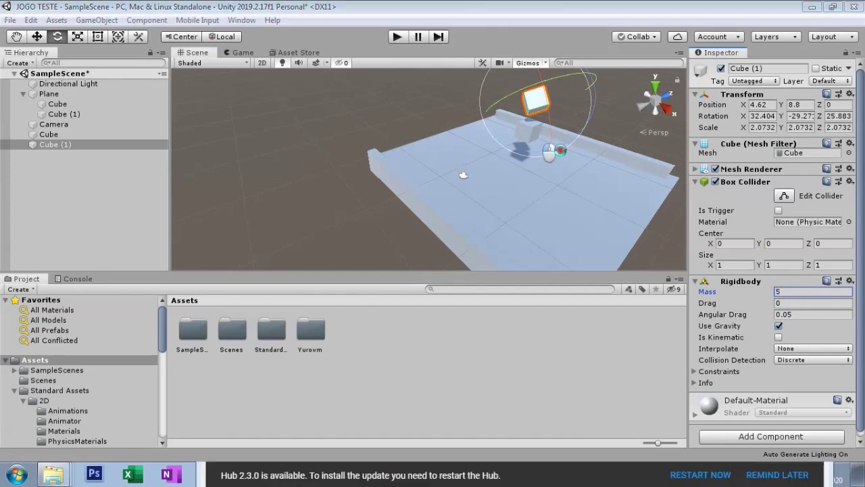
{"action": "left_click", "coordinate": [777, 291]}
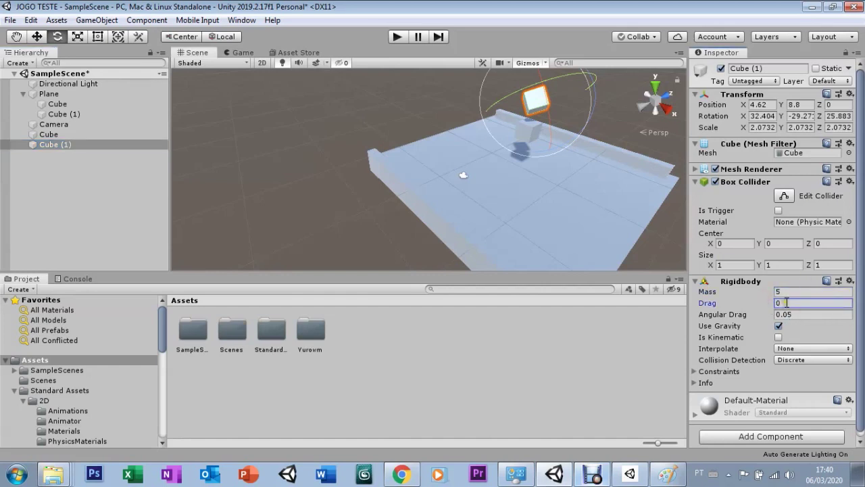
{"action": "left_click", "coordinate": [779, 303]}
{"action": "left_click", "coordinate": [792, 315]}
{"action": "type", "text": "0.09"}
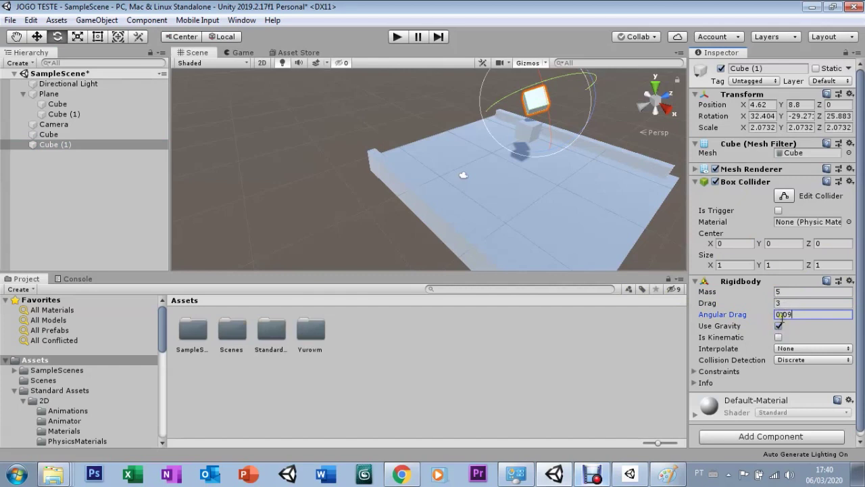
{"action": "double_click", "coordinate": [784, 313]}
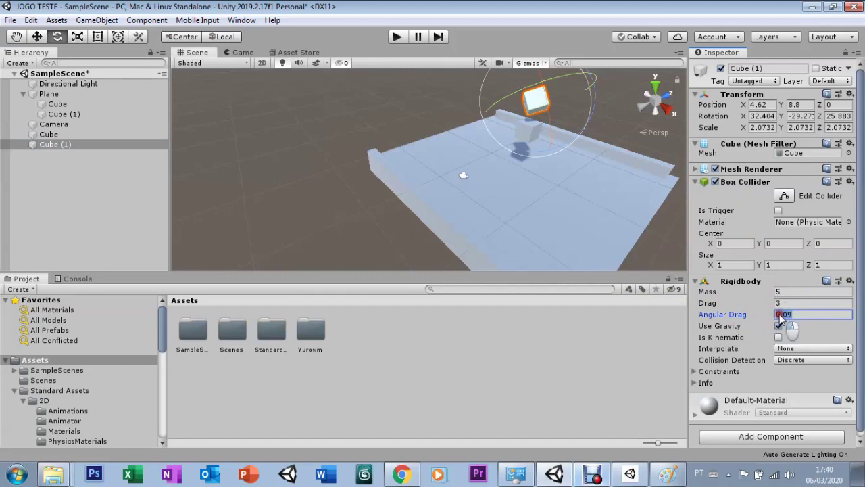
{"action": "left_click", "coordinate": [778, 313]}
Use Continuous collision detection and Interpolate interpolation, then play the scene.
{"action": "left_click", "coordinate": [784, 360]}
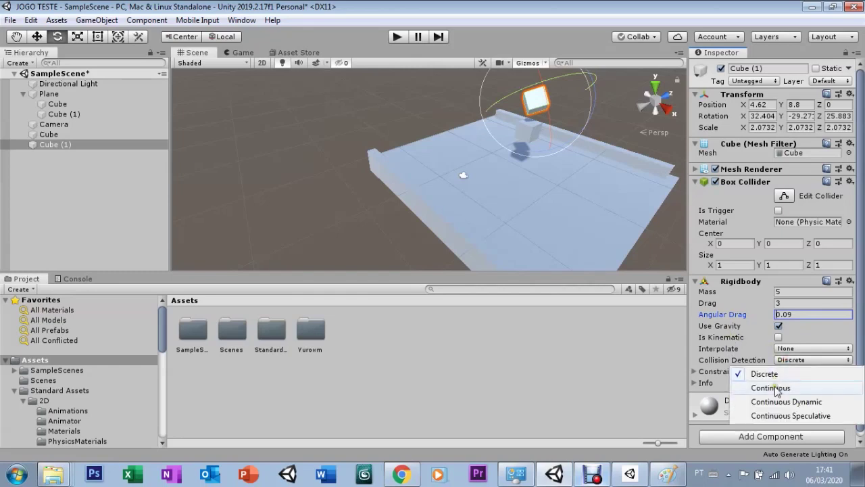
{"action": "left_click", "coordinate": [773, 388]}
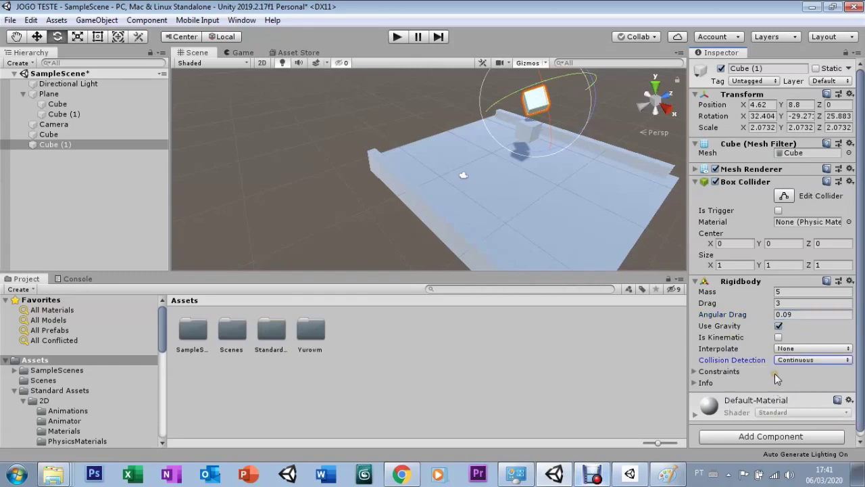
{"action": "left_click", "coordinate": [784, 348]}
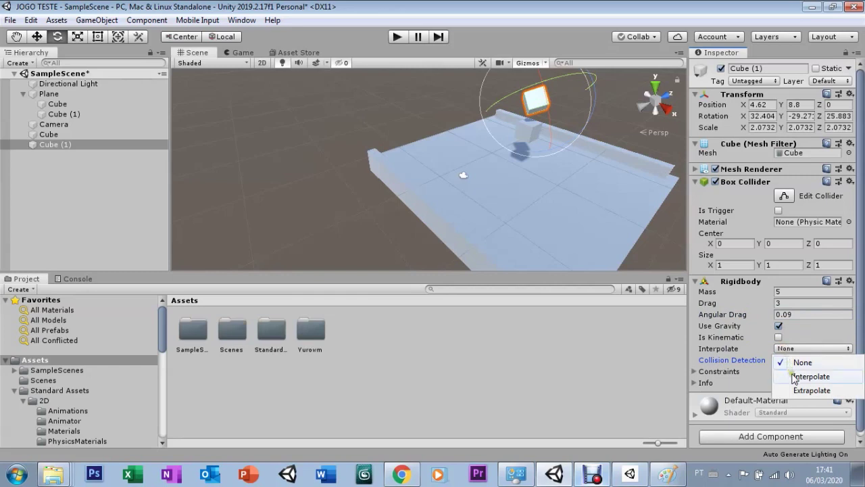
{"action": "left_click", "coordinate": [796, 377]}
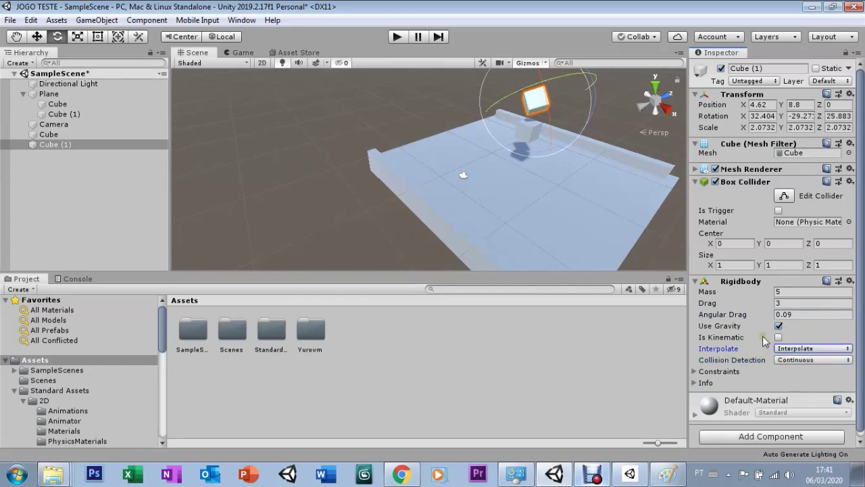
{"action": "left_click", "coordinate": [397, 38]}
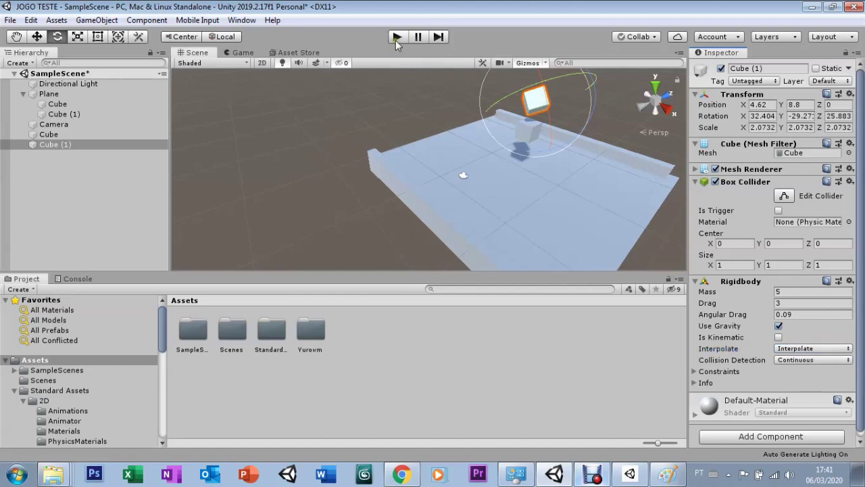
{"action": "left_click", "coordinate": [397, 38]}
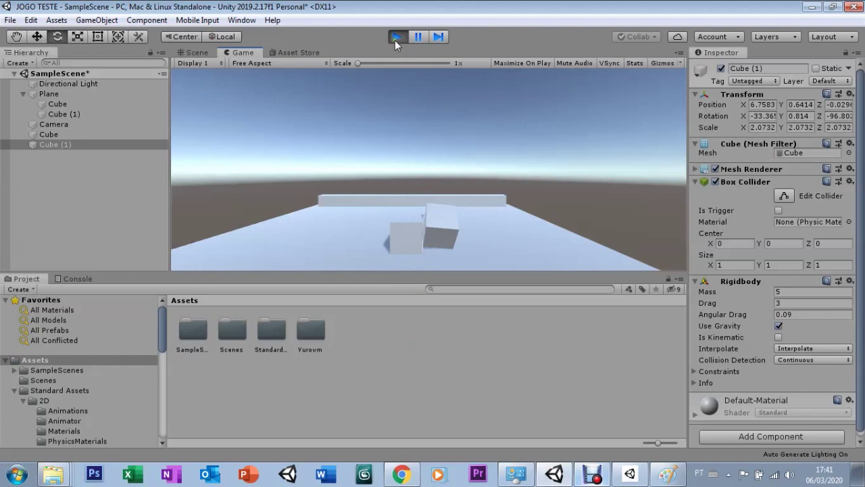
{"action": "left_click", "coordinate": [396, 37]}
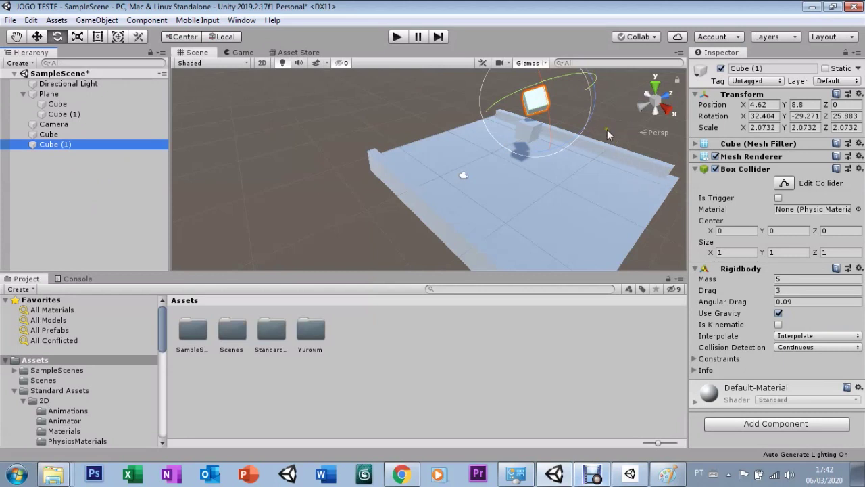
Make Cube (1) kinematic with interpolation None and Discrete collision detection.
{"action": "left_click", "coordinate": [778, 325]}
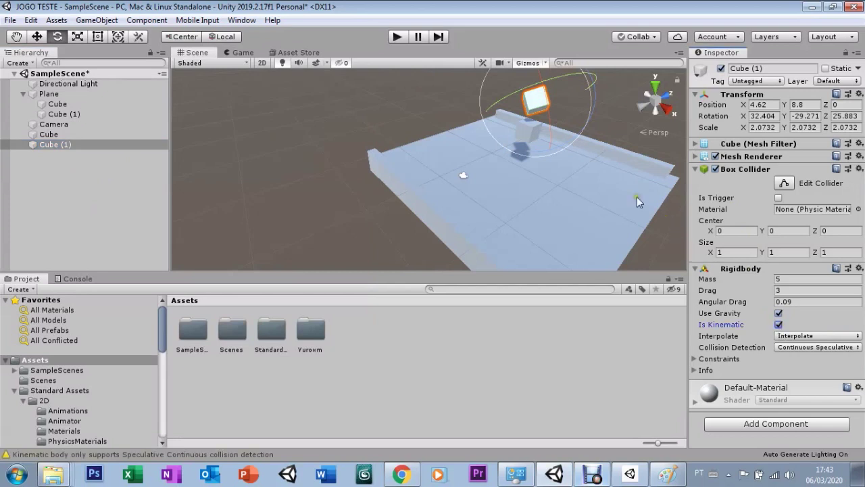
{"action": "left_click", "coordinate": [788, 336]}
{"action": "left_click", "coordinate": [792, 349]}
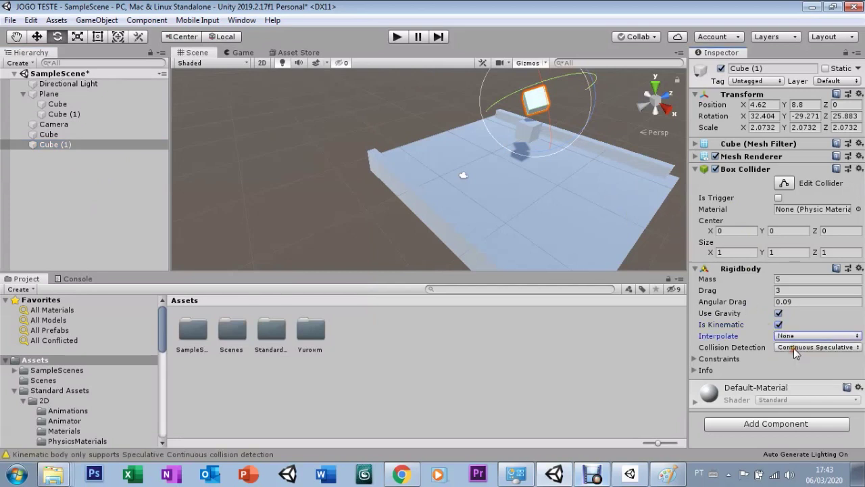
{"action": "left_click", "coordinate": [793, 348]}
{"action": "left_click", "coordinate": [776, 362]}
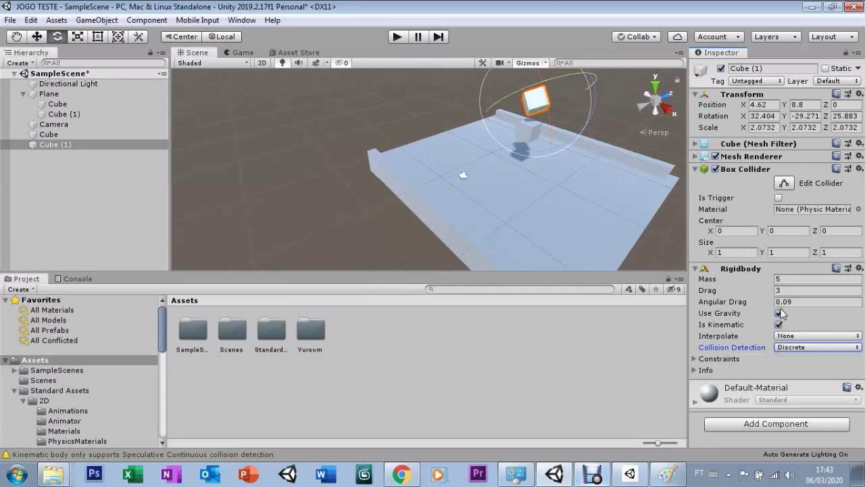
Run the scene to confirm Cube (1) stays suspended, then stop Play mode.
{"action": "left_click", "coordinate": [395, 40]}
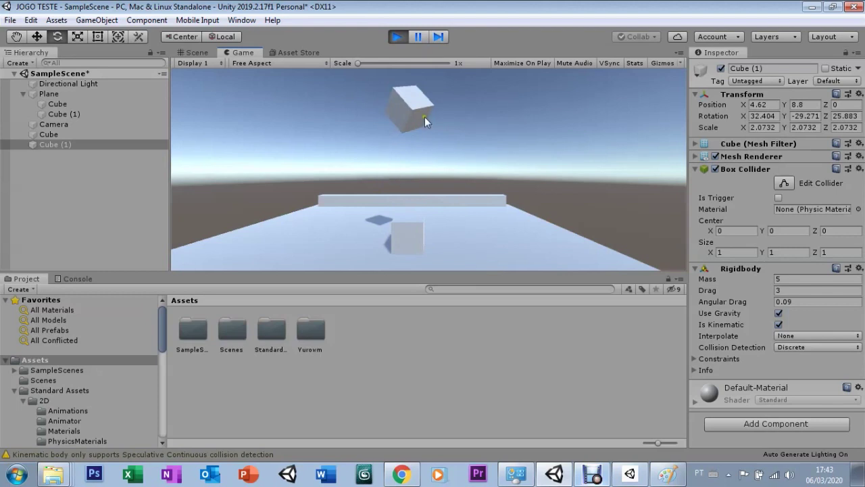
{"action": "left_click", "coordinate": [398, 37]}
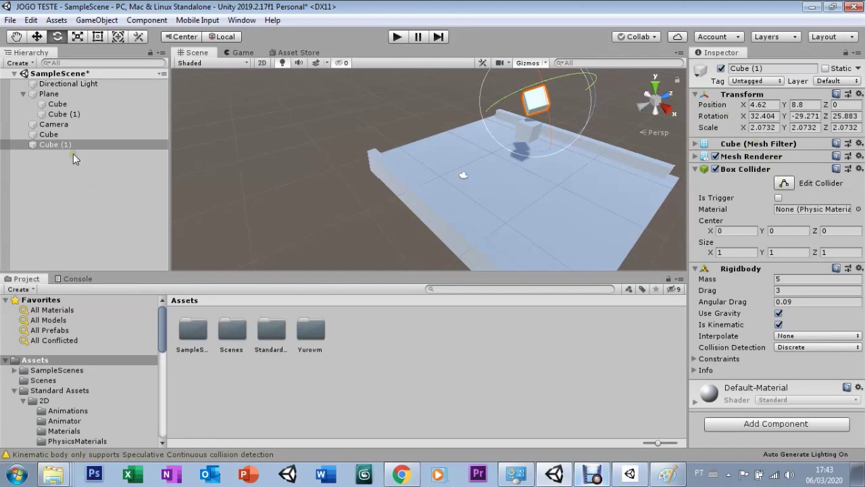
{"action": "right_click", "coordinate": [72, 170]}
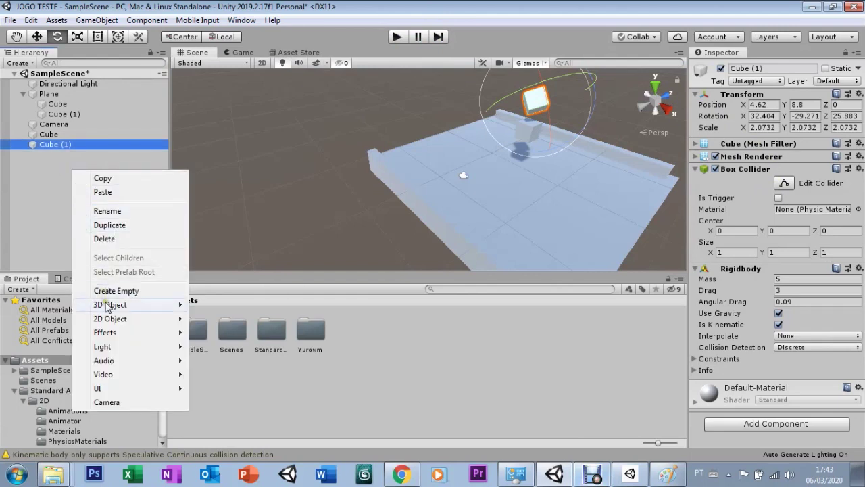
Add a Capsule to the scene and toggle editing of its Capsule Collider bounds.
{"action": "mouse_move", "coordinate": [108, 308]}
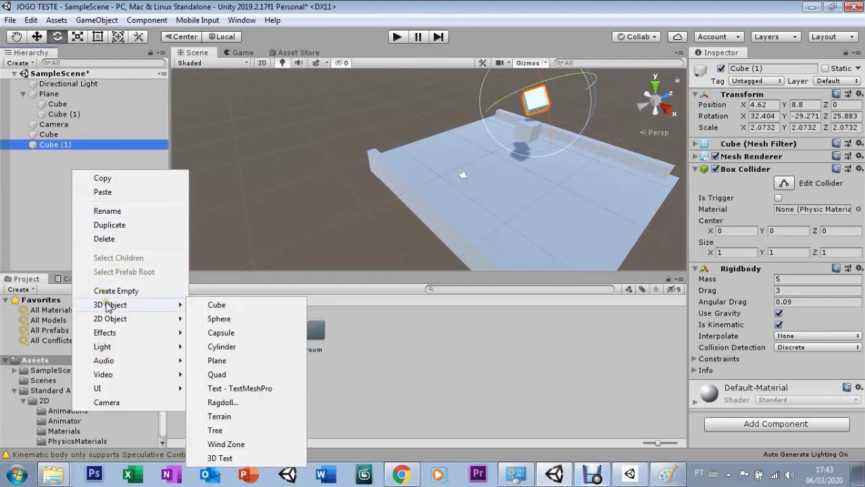
{"action": "left_click", "coordinate": [217, 335]}
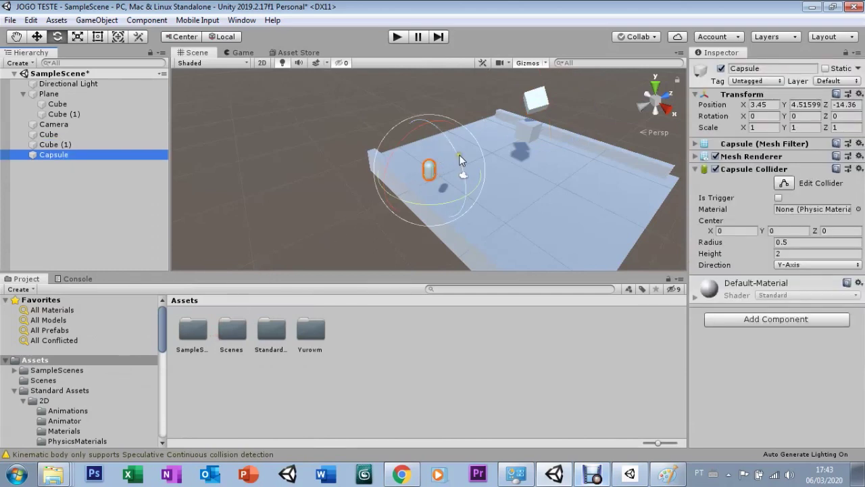
{"action": "left_click", "coordinate": [785, 183]}
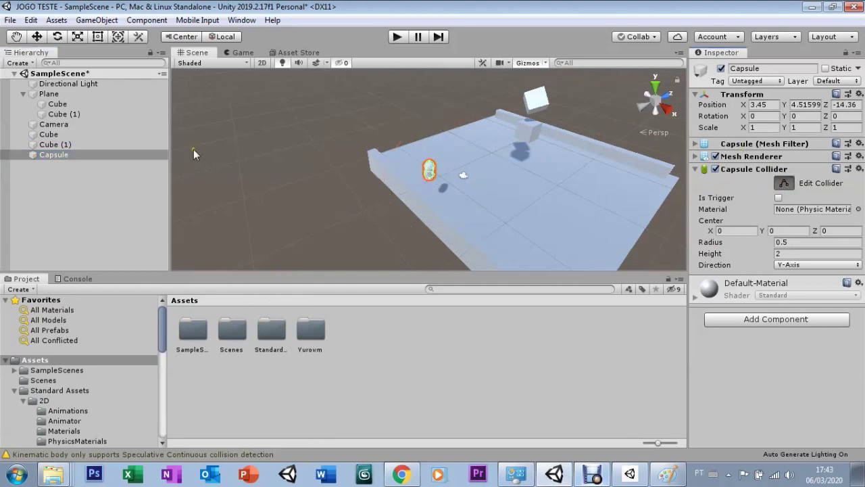
Move the capsule near the back wall to X 3.91, Y 2.14, Z 0.7, then view it from the Game camera.
{"action": "double_click", "coordinate": [41, 155]}
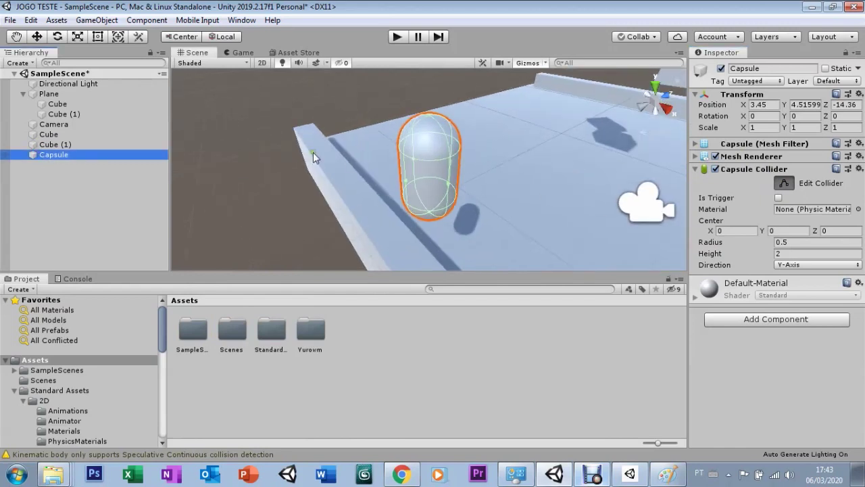
{"action": "scroll", "coordinate": [440, 207], "scroll_direction": "down", "scroll_amount": 5}
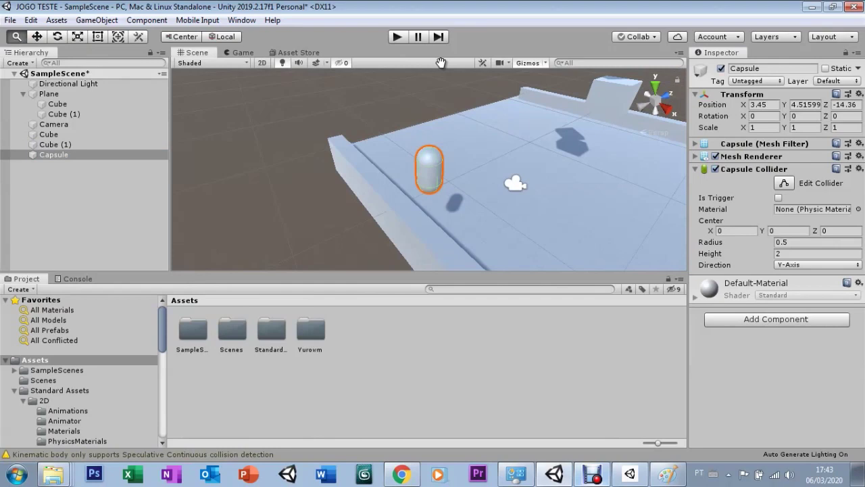
{"action": "left_click_drag", "start_coordinate": [476, 151], "coordinate": [547, 107]}
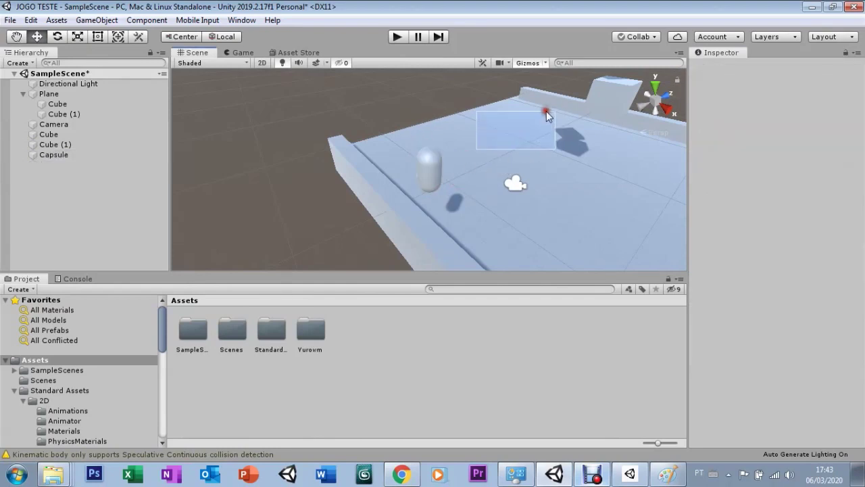
{"action": "left_click", "coordinate": [423, 171]}
{"action": "mouse_move", "coordinate": [453, 158]}
{"action": "left_mouse_down"}
{"action": "mouse_move", "coordinate": [609, 126]}
{"action": "mouse_move", "coordinate": [574, 152]}
{"action": "mouse_move", "coordinate": [517, 67]}
{"action": "left_mouse_up"}
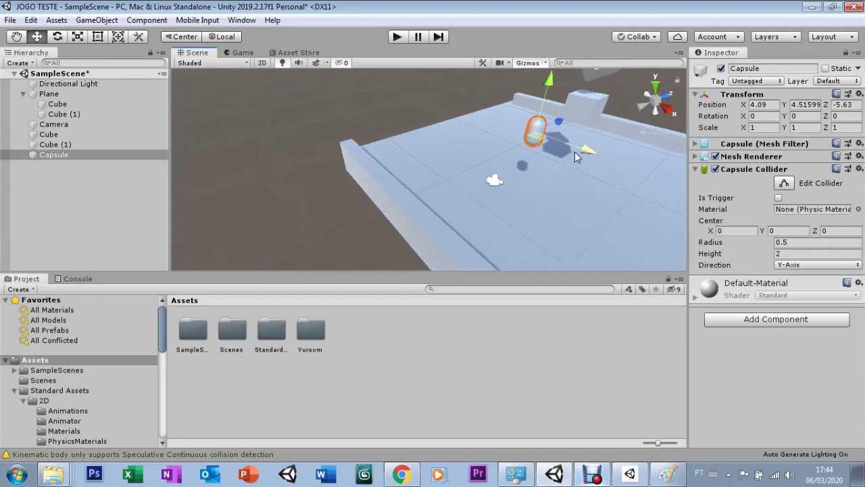
{"action": "mouse_move", "coordinate": [558, 156]}
{"action": "left_mouse_down"}
{"action": "mouse_move", "coordinate": [591, 120]}
{"action": "mouse_move", "coordinate": [604, 131]}
{"action": "mouse_move", "coordinate": [584, 110]}
{"action": "mouse_move", "coordinate": [553, 140]}
{"action": "mouse_move", "coordinate": [559, 124]}
{"action": "left_mouse_up"}
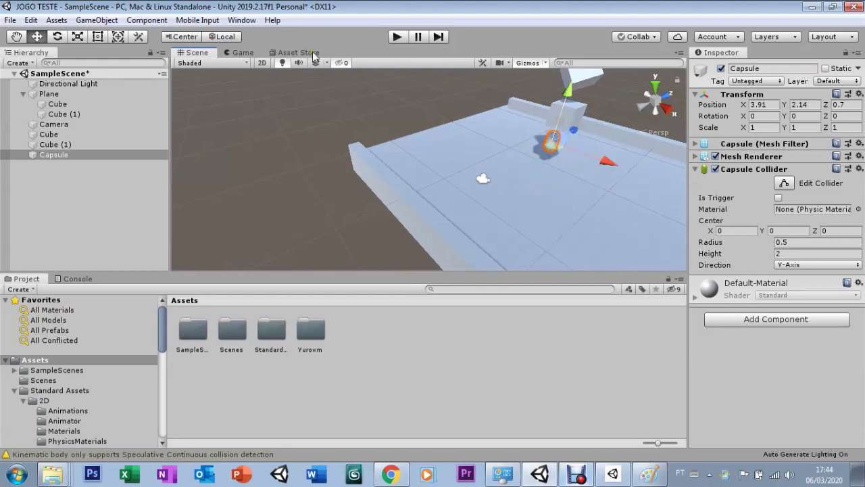
{"action": "left_click", "coordinate": [239, 52]}
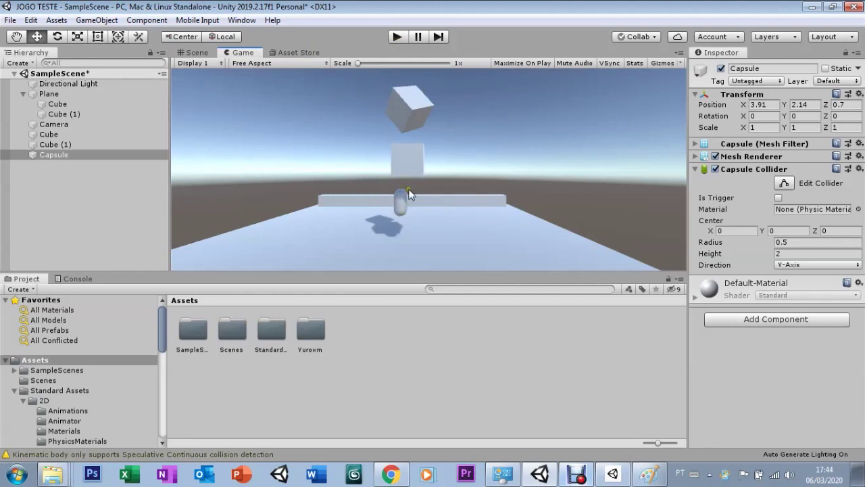
{"action": "left_click", "coordinate": [396, 37]}
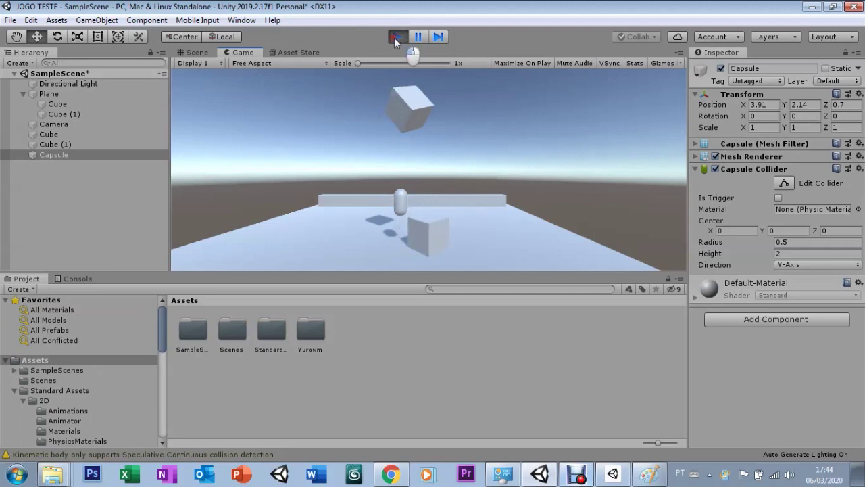
{"action": "left_click", "coordinate": [394, 37]}
{"action": "left_click", "coordinate": [188, 53]}
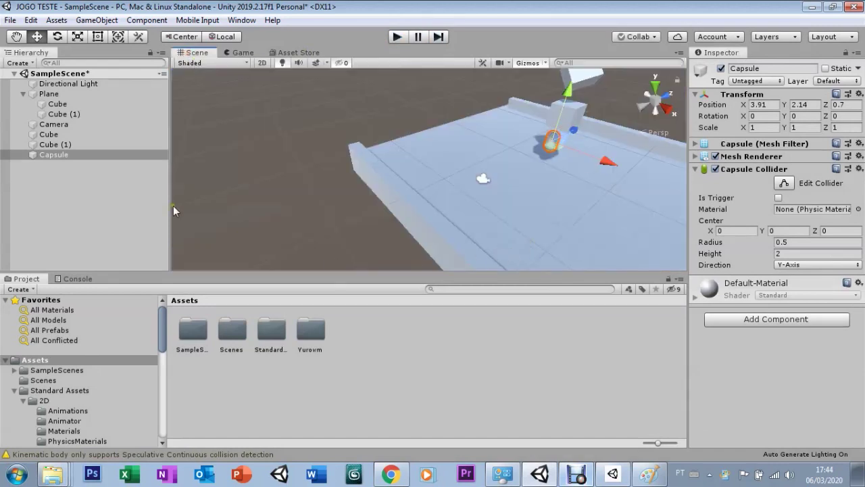
Select Cube (1) (kinematic, Mass 5, Drag 3), pan to the floating cube, and review the Kinematic body warnings.
{"action": "key", "text": "Up"}
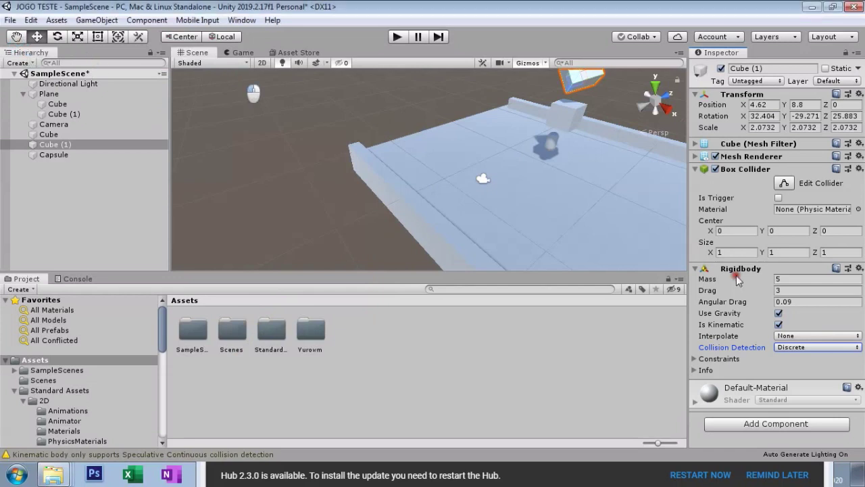
{"action": "left_click", "coordinate": [757, 328]}
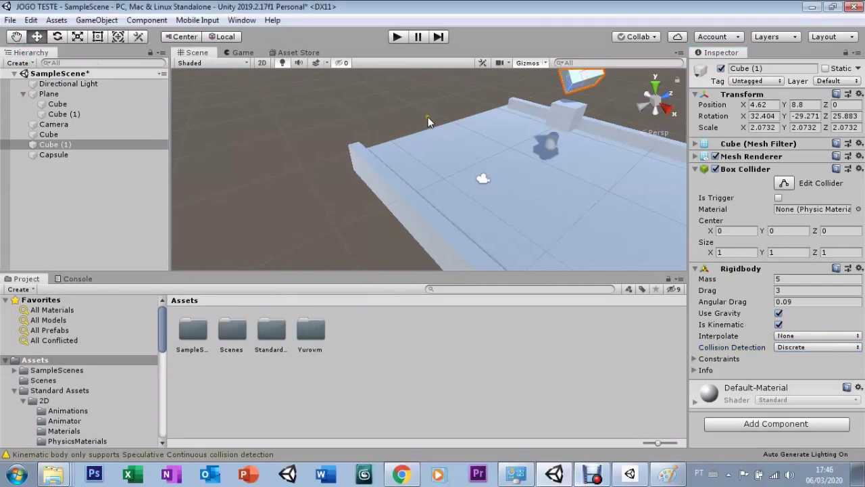
{"action": "left_click", "coordinate": [16, 37]}
{"action": "left_click_drag", "start_coordinate": [504, 90], "coordinate": [474, 156]}
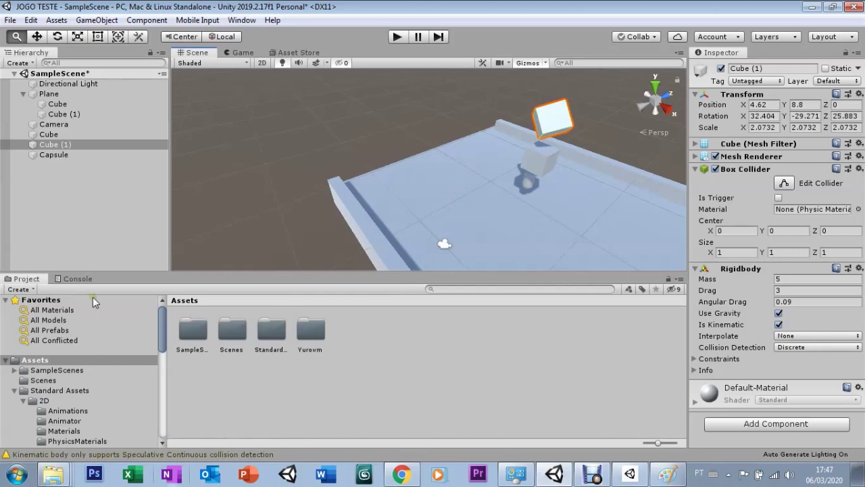
{"action": "left_click", "coordinate": [76, 279]}
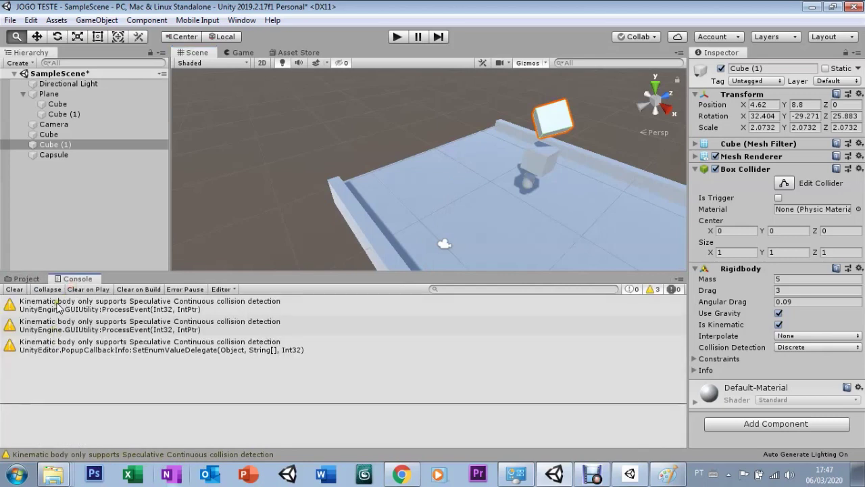
Set Cube (1)'s Rigidbody Collision Detection to Continuous Speculative and run the scene in Play mode.
{"action": "left_click", "coordinate": [23, 278]}
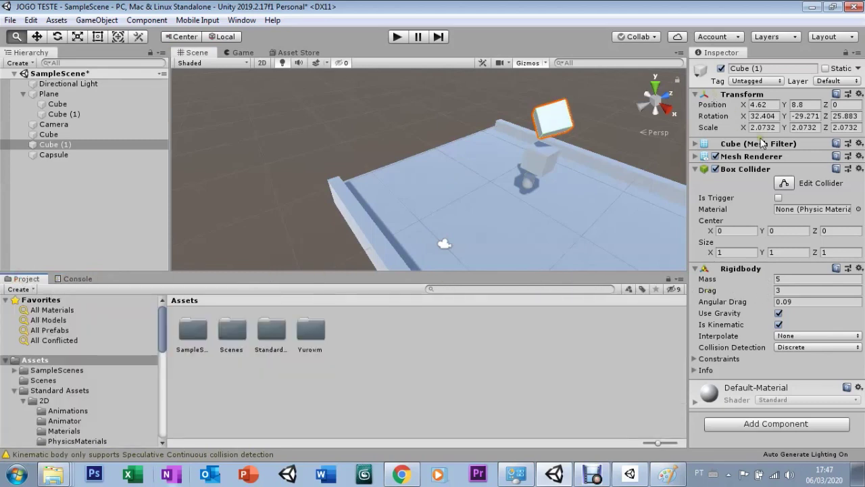
{"action": "left_click", "coordinate": [797, 349]}
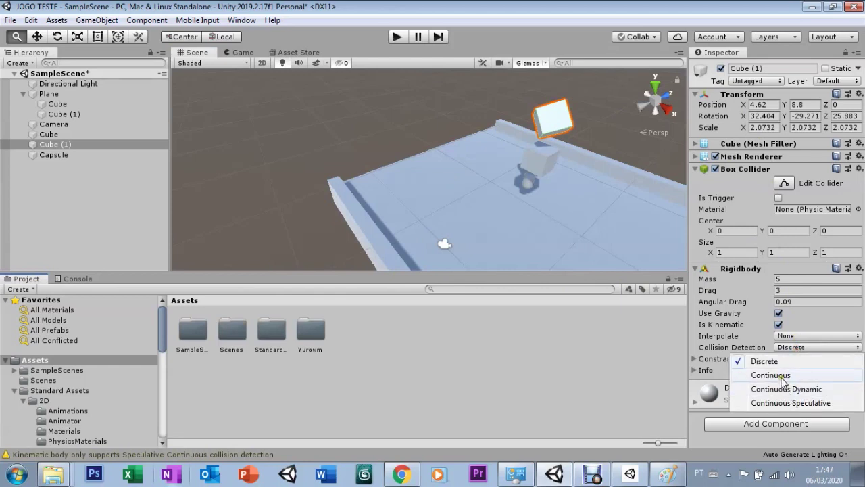
{"action": "left_click", "coordinate": [791, 403]}
{"action": "left_click", "coordinate": [803, 350]}
{"action": "left_click", "coordinate": [791, 402]}
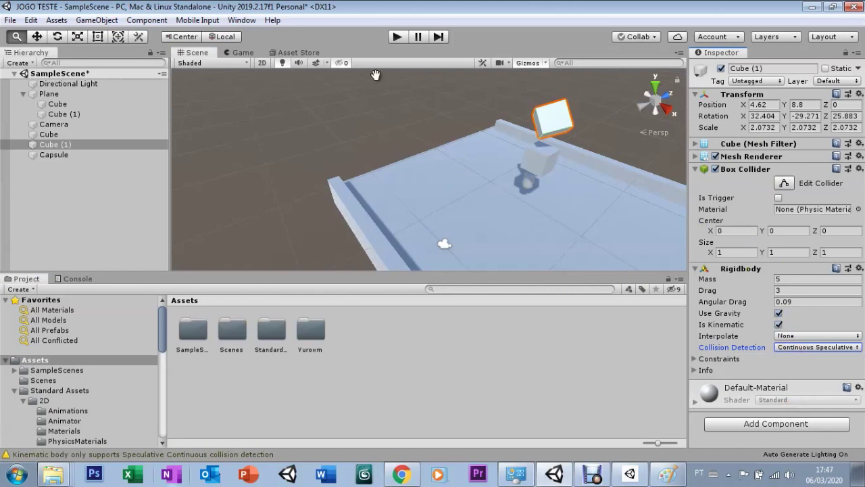
{"action": "left_click", "coordinate": [395, 38]}
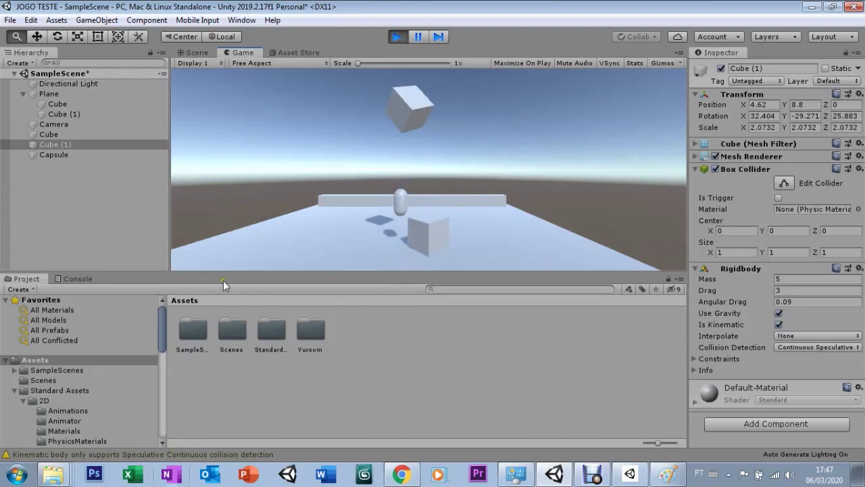
Stop Play mode and clear the Kinematic body warnings from the Console.
{"action": "left_click", "coordinate": [395, 39]}
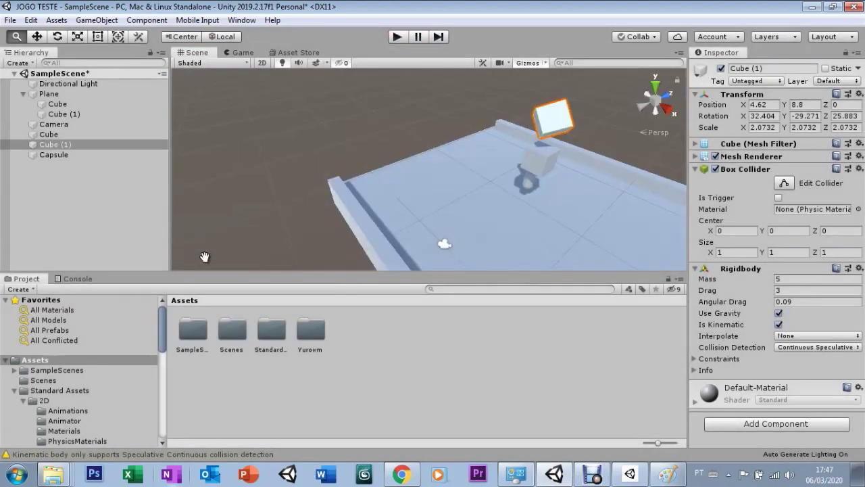
{"action": "left_click", "coordinate": [67, 281]}
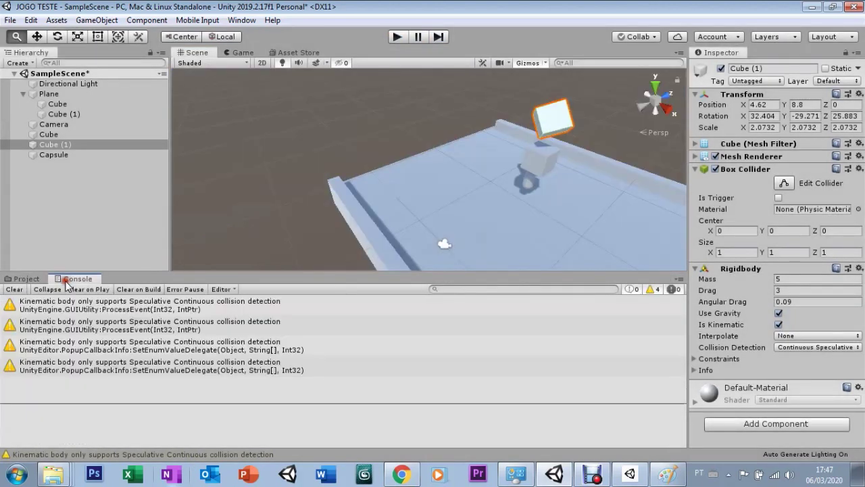
{"action": "left_click", "coordinate": [14, 289]}
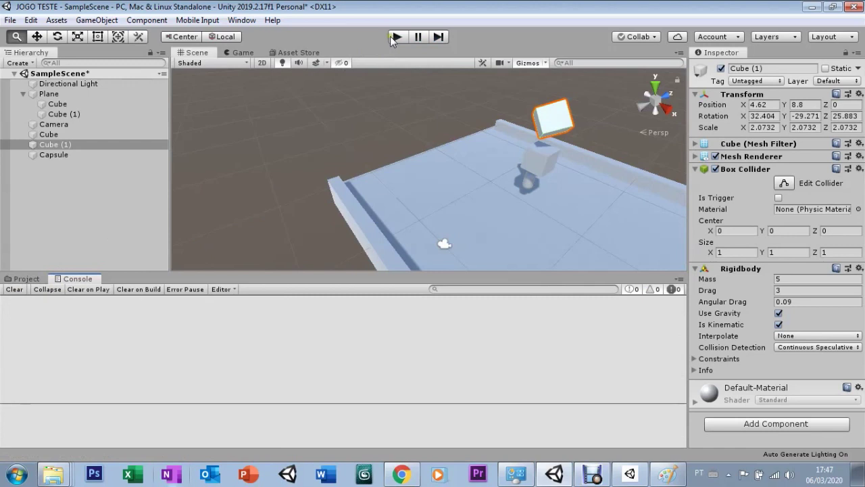
Run Play mode again to retest the cubes, then stop it to return to editing.
{"action": "left_click", "coordinate": [397, 37]}
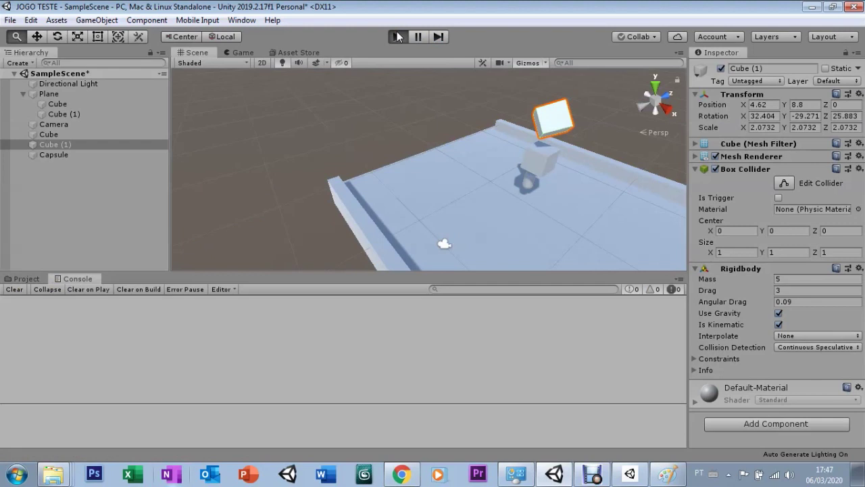
{"action": "left_click", "coordinate": [397, 37]}
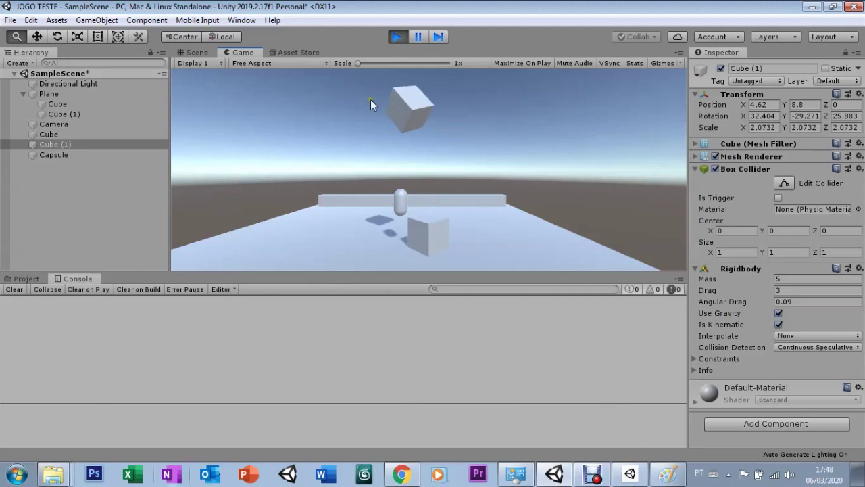
{"action": "left_click", "coordinate": [399, 37]}
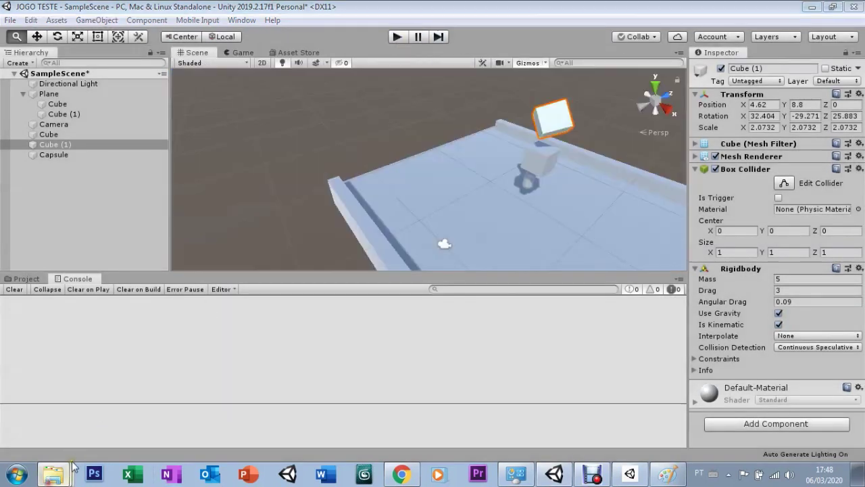